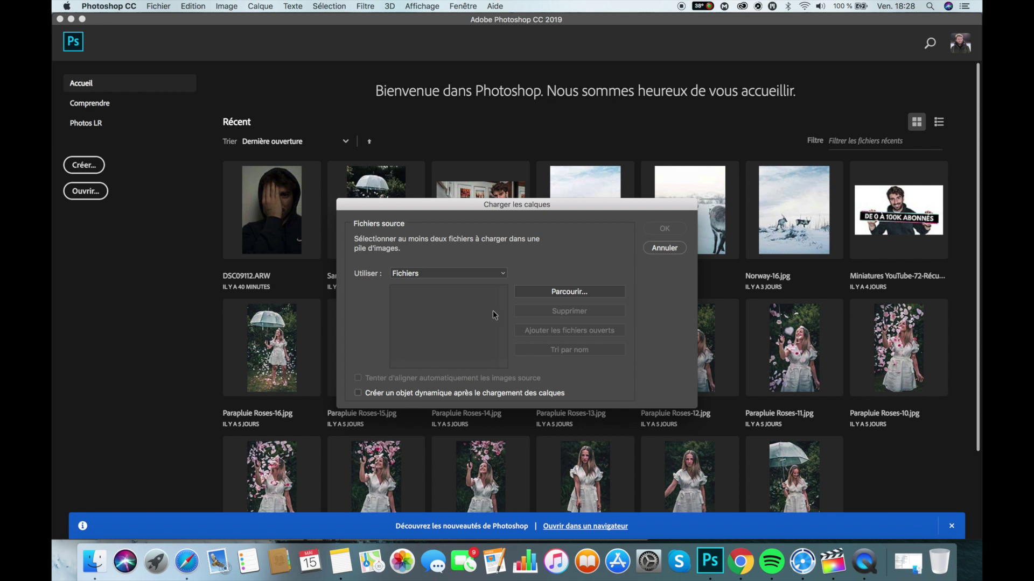
Add all images from Parapluie-1.jpg to Parapluie-23.jpg in the GIF folder as source files for the layer stack
{"action": "left_click", "coordinate": [545, 295]}
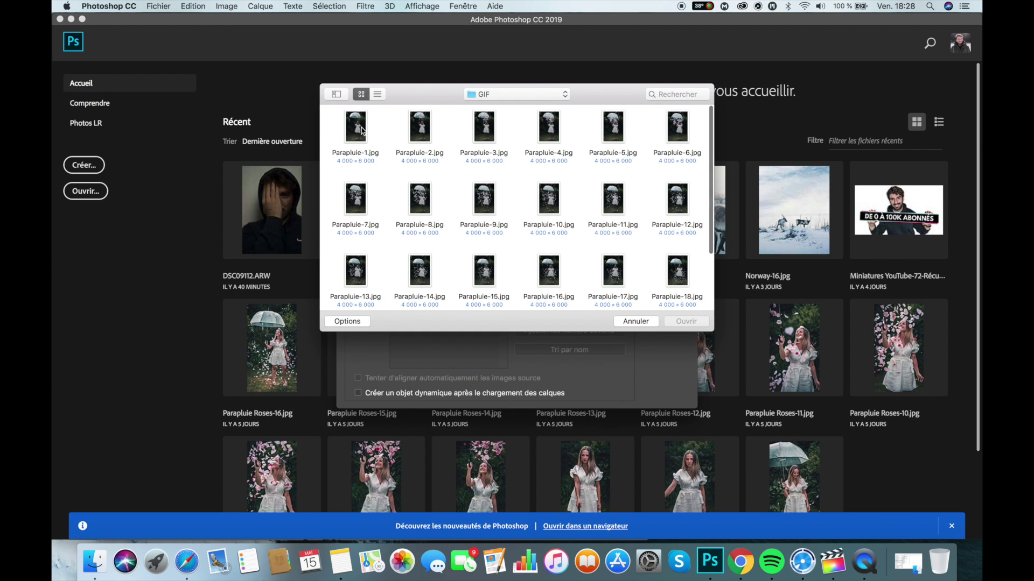
{"action": "key", "text": "super+a"}
{"action": "scroll", "coordinate": [422, 167], "scroll_direction": "down", "scroll_amount": 3}
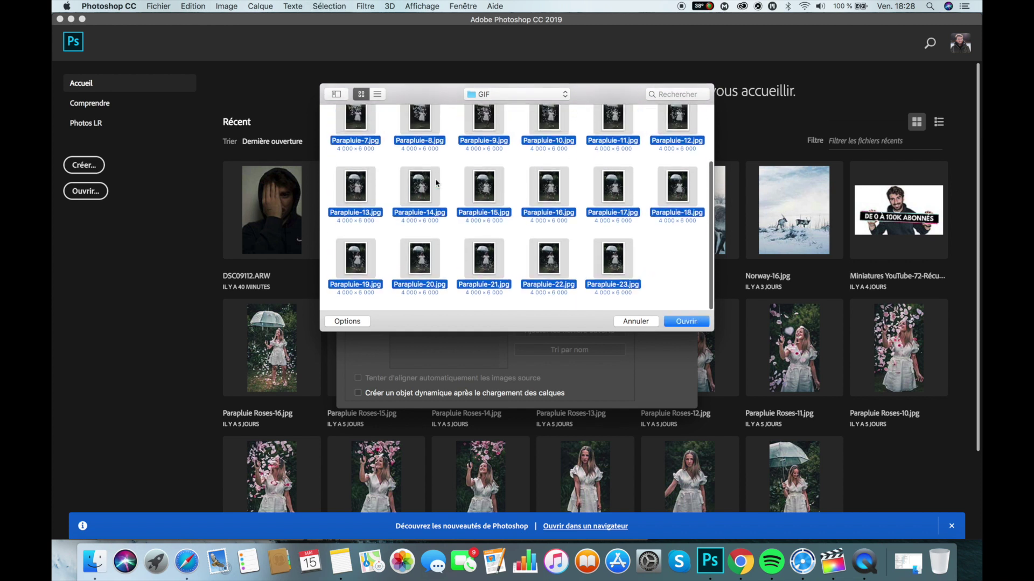
{"action": "scroll", "coordinate": [436, 183], "scroll_direction": "up", "scroll_amount": 5}
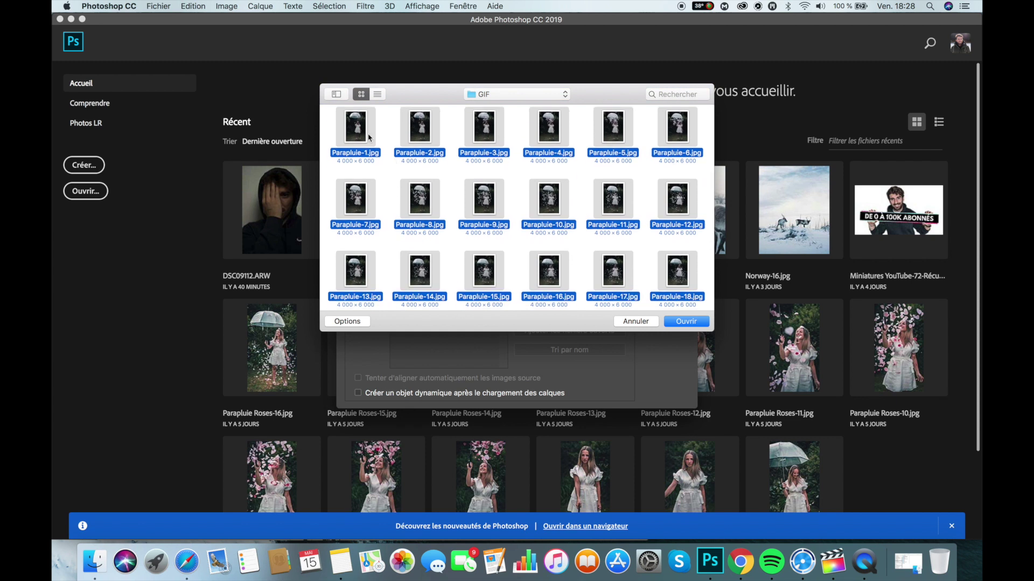
{"action": "scroll", "coordinate": [485, 180], "scroll_direction": "down", "scroll_amount": 3}
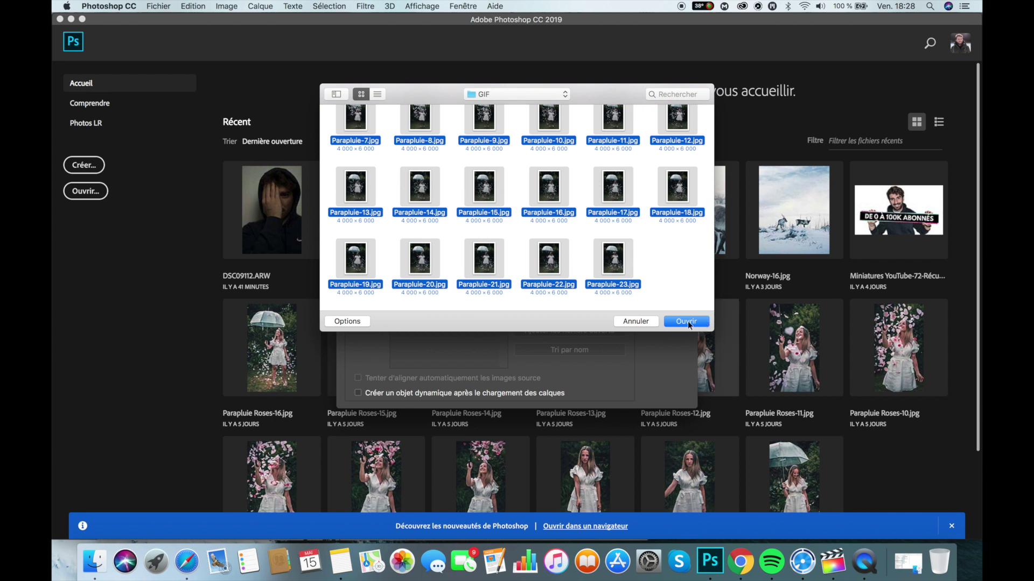
{"action": "scroll", "coordinate": [664, 287], "scroll_direction": "down", "scroll_amount": 3}
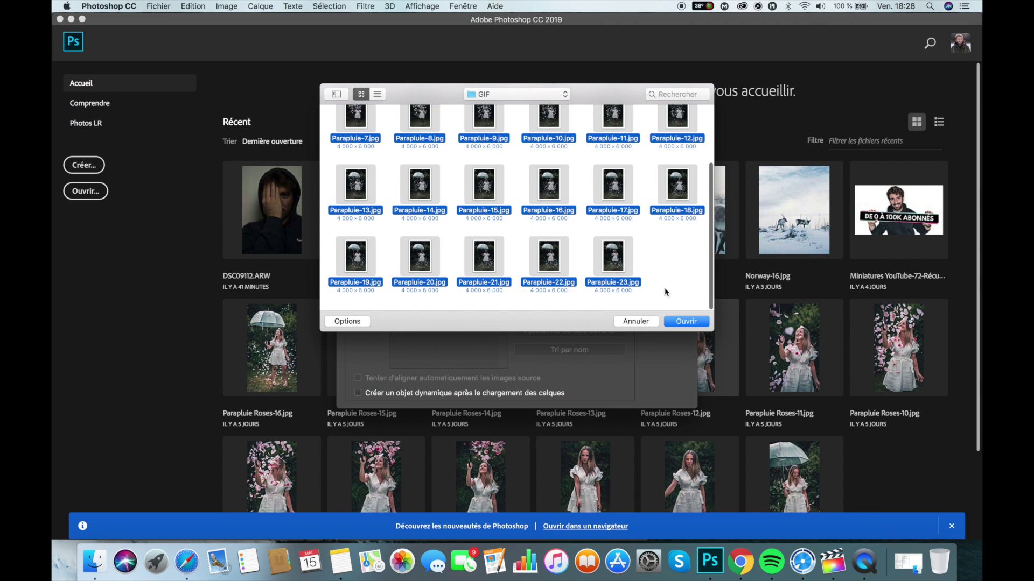
{"action": "left_click", "coordinate": [682, 322]}
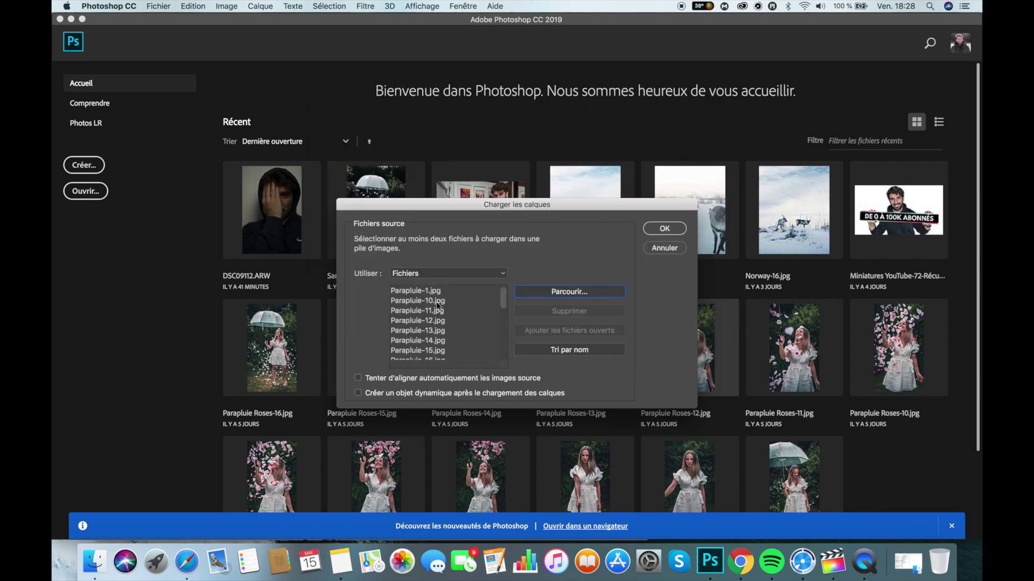
Sort the source files by name and load them as layers in one document, without automatic alignment
{"action": "scroll", "coordinate": [437, 300], "scroll_direction": "down", "scroll_amount": 5}
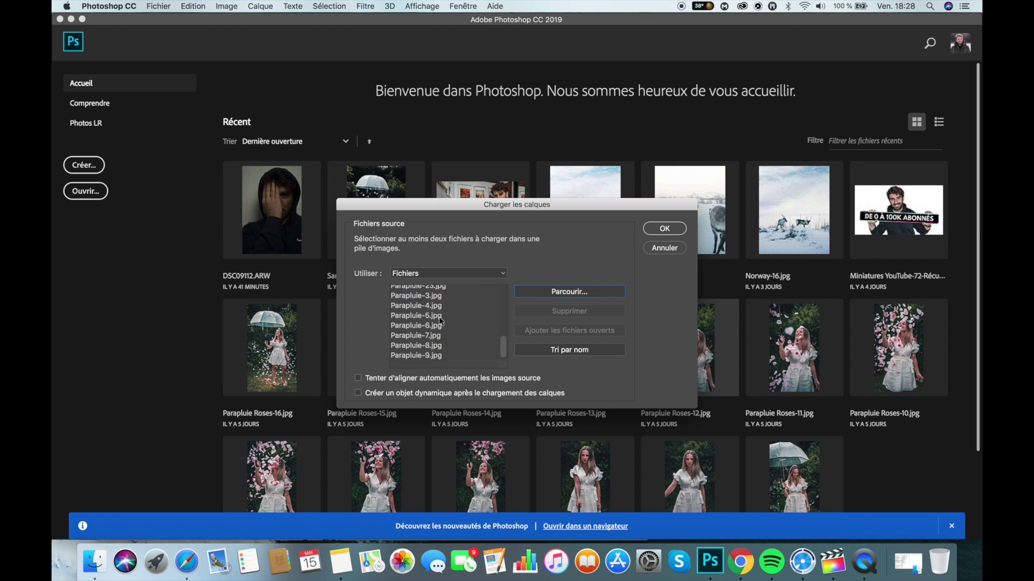
{"action": "left_click", "coordinate": [560, 351]}
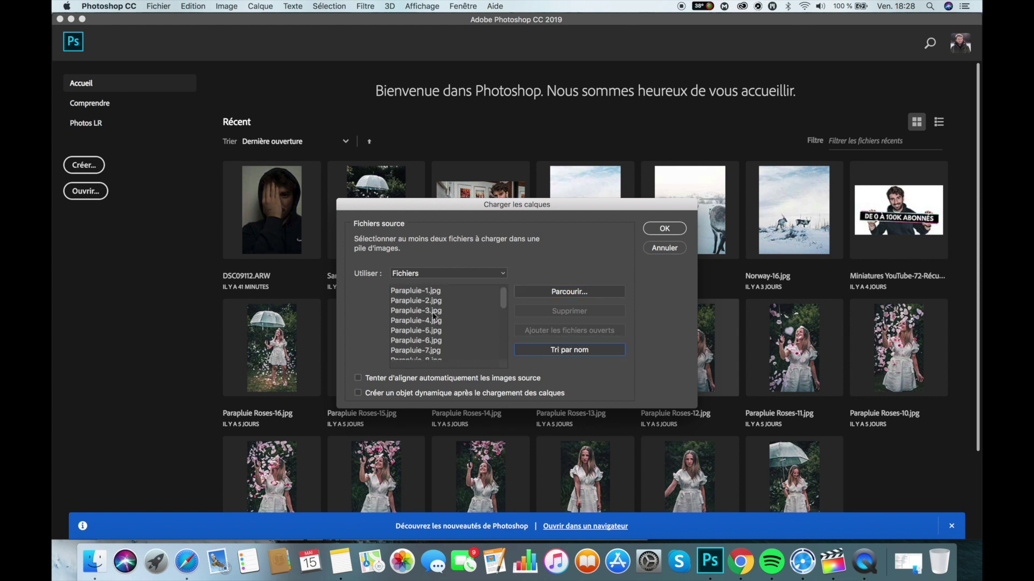
{"action": "scroll", "coordinate": [434, 317], "scroll_direction": "down", "scroll_amount": 5}
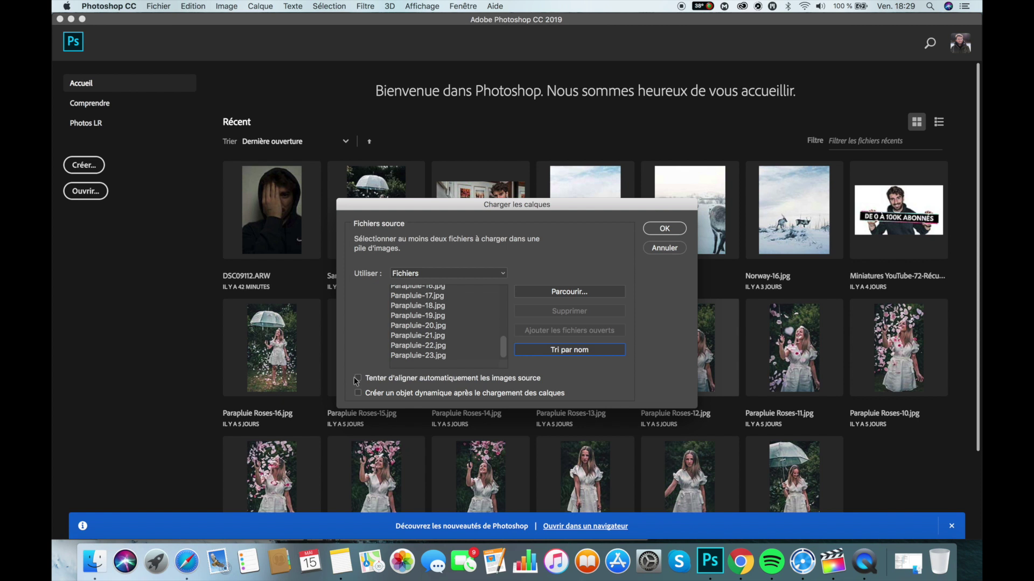
{"action": "left_click", "coordinate": [666, 229]}
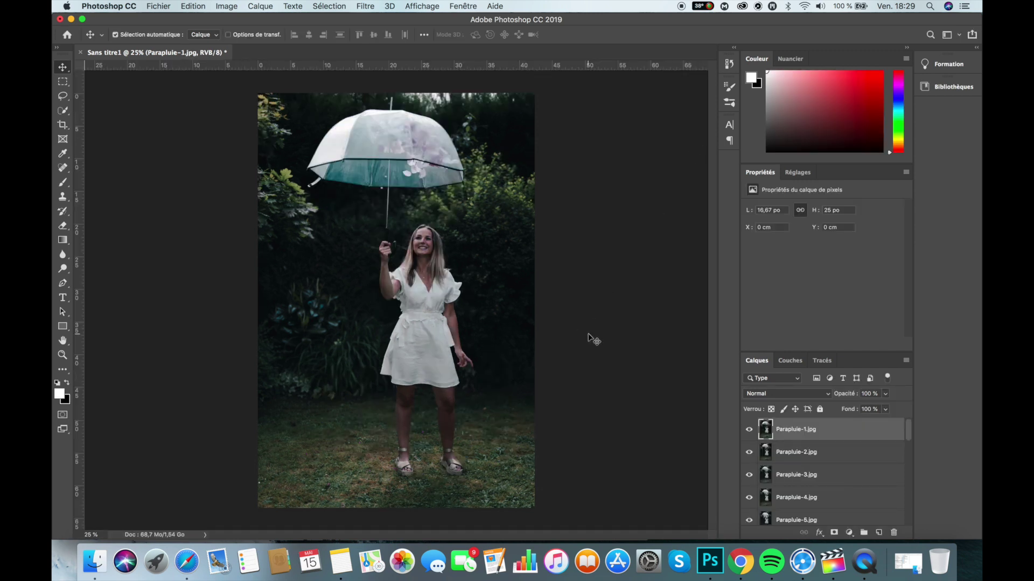
{"action": "scroll", "coordinate": [778, 446], "scroll_direction": "down", "scroll_amount": 10}
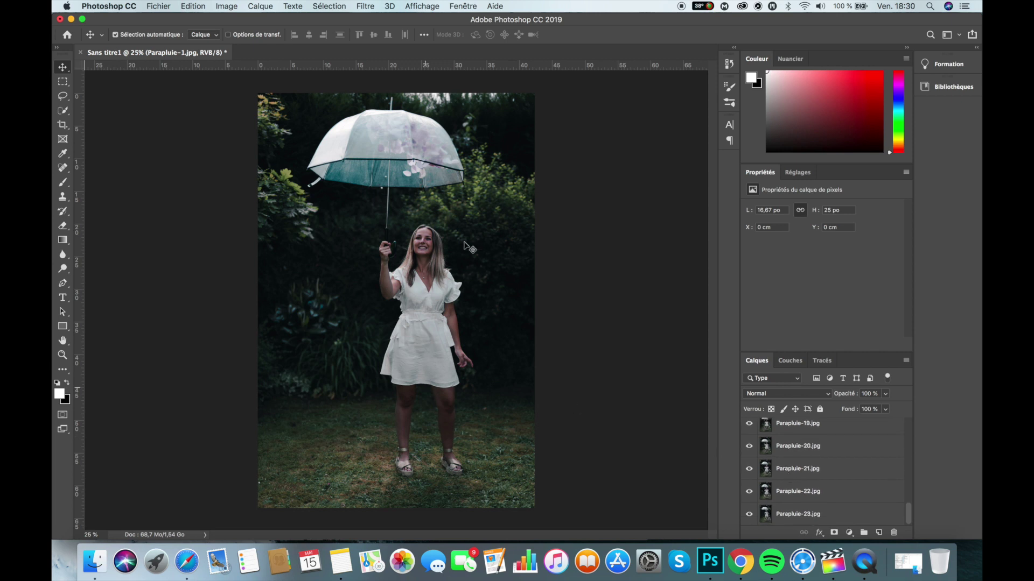
{"action": "scroll", "coordinate": [801, 452], "scroll_direction": "up", "scroll_amount": 10}
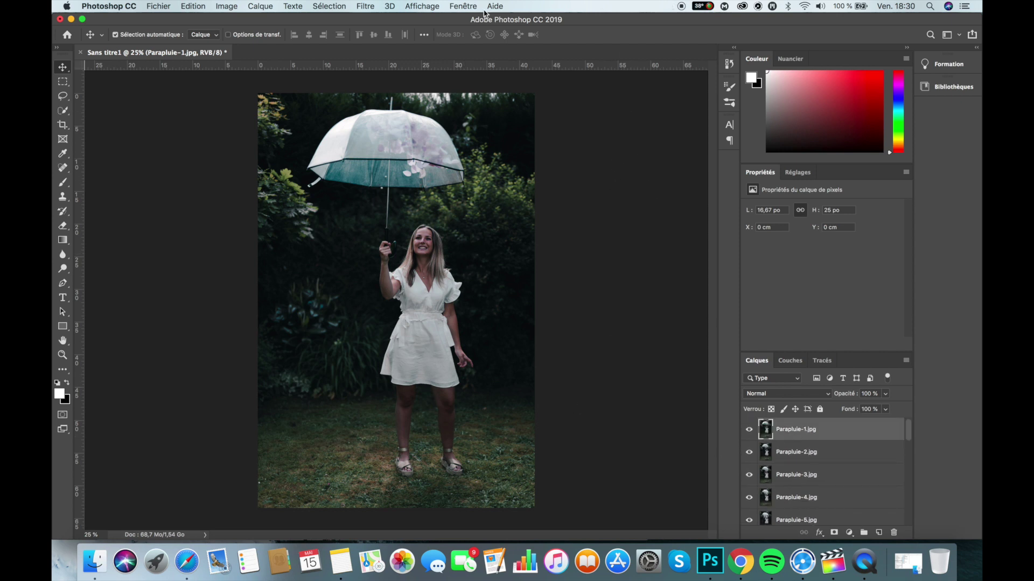
Display the Montage timeline and create a frame animation in it
{"action": "left_click", "coordinate": [460, 7]}
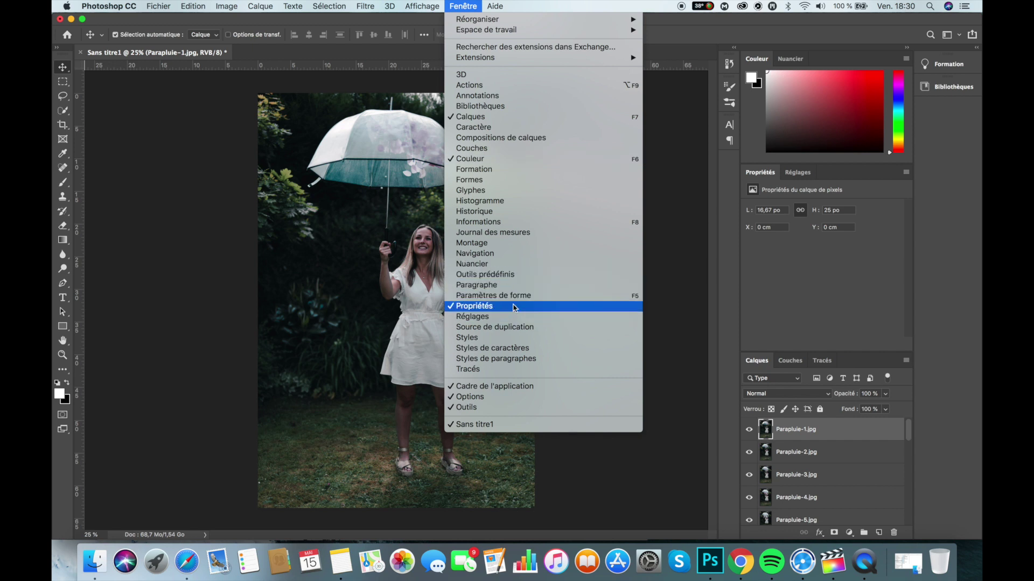
{"action": "left_click", "coordinate": [506, 243]}
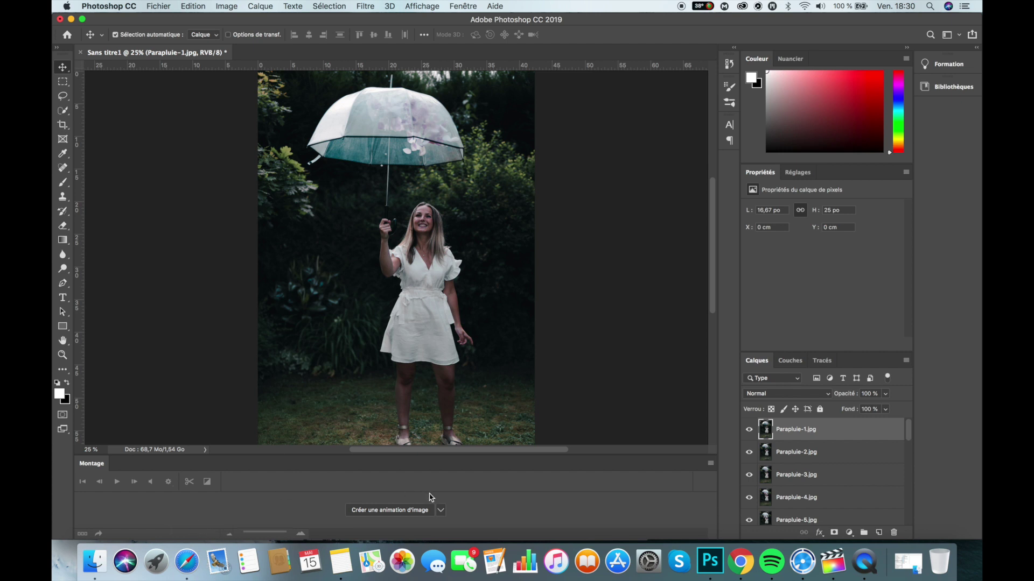
{"action": "left_click", "coordinate": [401, 511]}
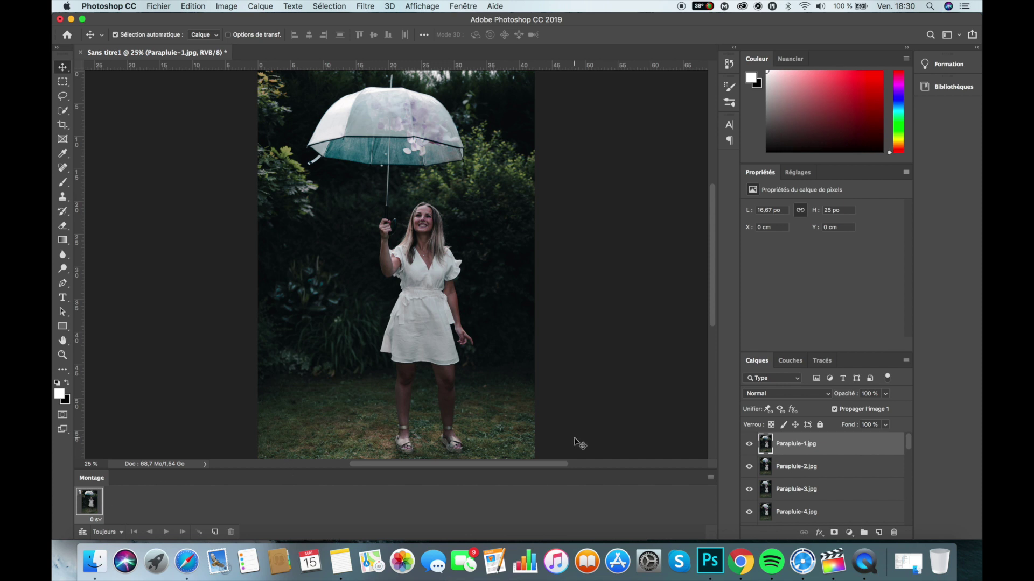
Generate the animation frames from the document's layers
{"action": "left_click", "coordinate": [711, 478]}
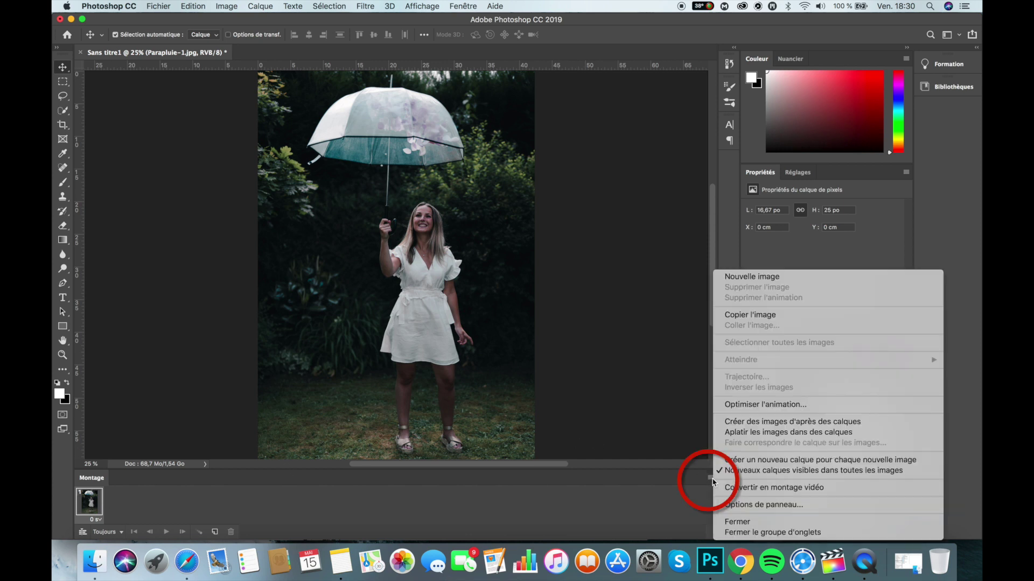
{"action": "left_click", "coordinate": [742, 425]}
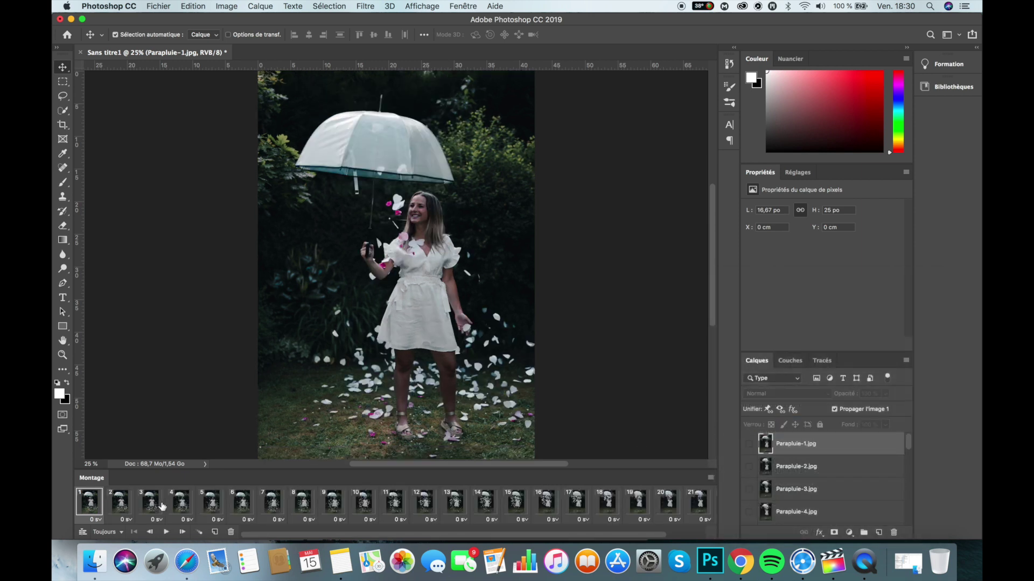
{"action": "scroll", "coordinate": [182, 510], "scroll_direction": "right", "scroll_amount": 2}
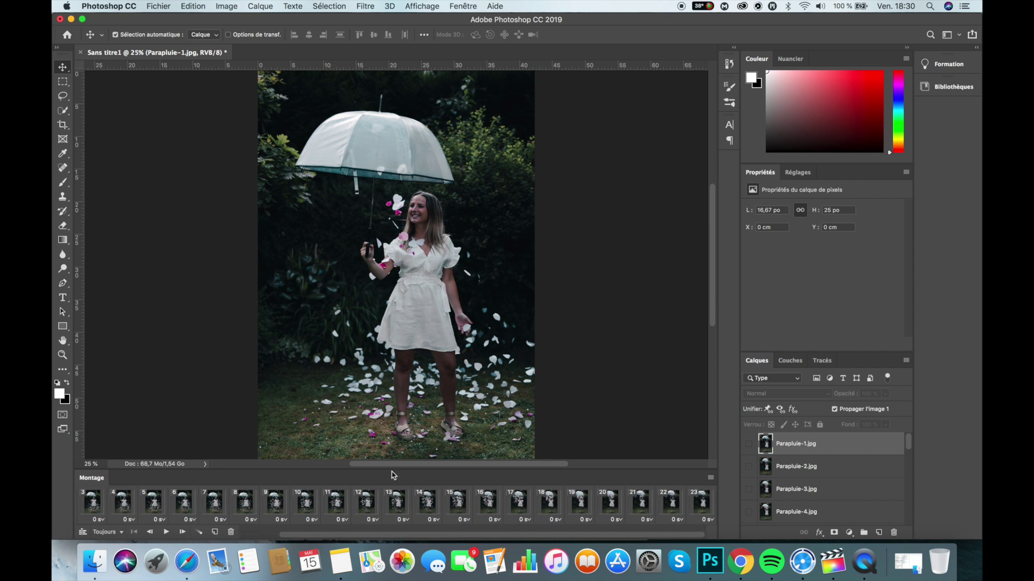
{"action": "scroll", "coordinate": [300, 501], "scroll_direction": "left", "scroll_amount": 2}
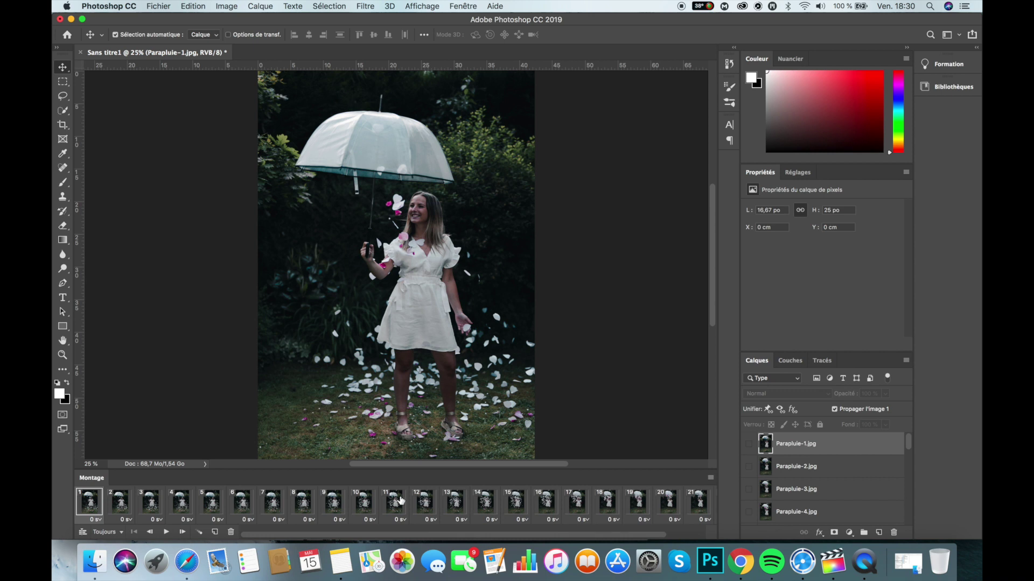
Play the frame animation as a continuous loop, then stop the playback
{"action": "scroll", "coordinate": [150, 455], "scroll_direction": "down", "scroll_amount": 3}
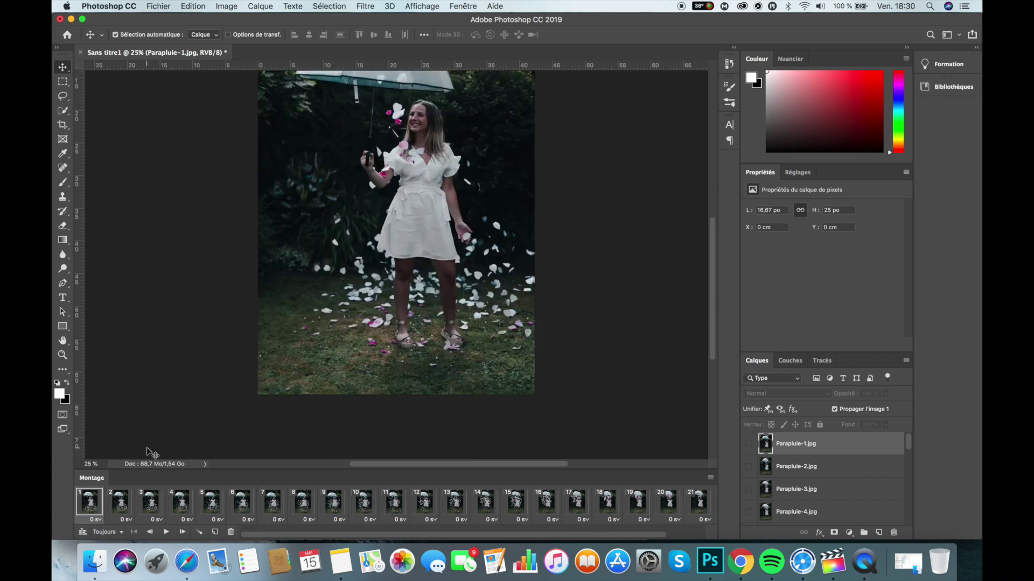
{"action": "scroll", "coordinate": [191, 399], "scroll_direction": "up", "scroll_amount": 5}
{"action": "scroll", "coordinate": [191, 398], "scroll_direction": "down", "scroll_amount": 2}
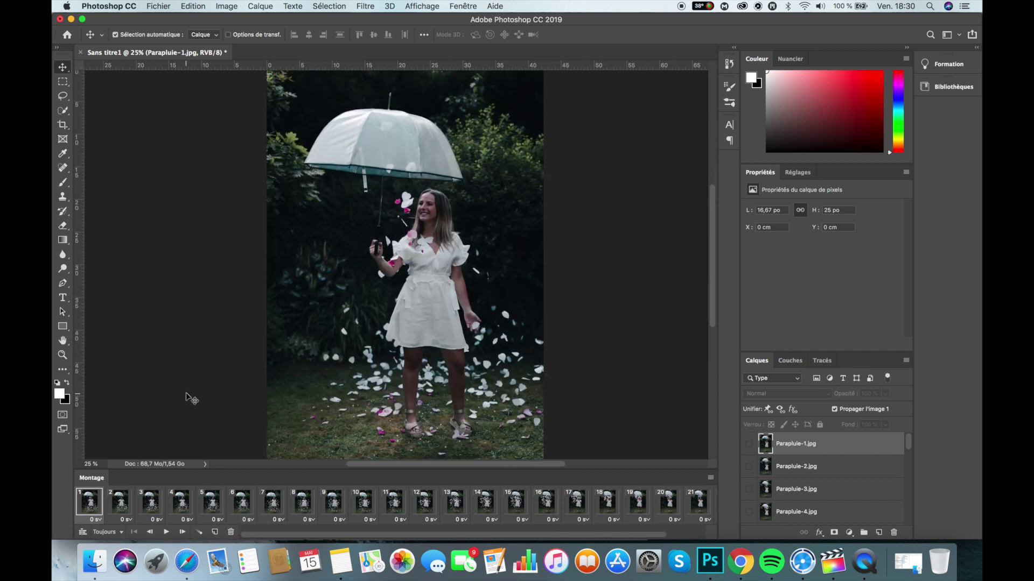
{"action": "left_click", "coordinate": [166, 532]}
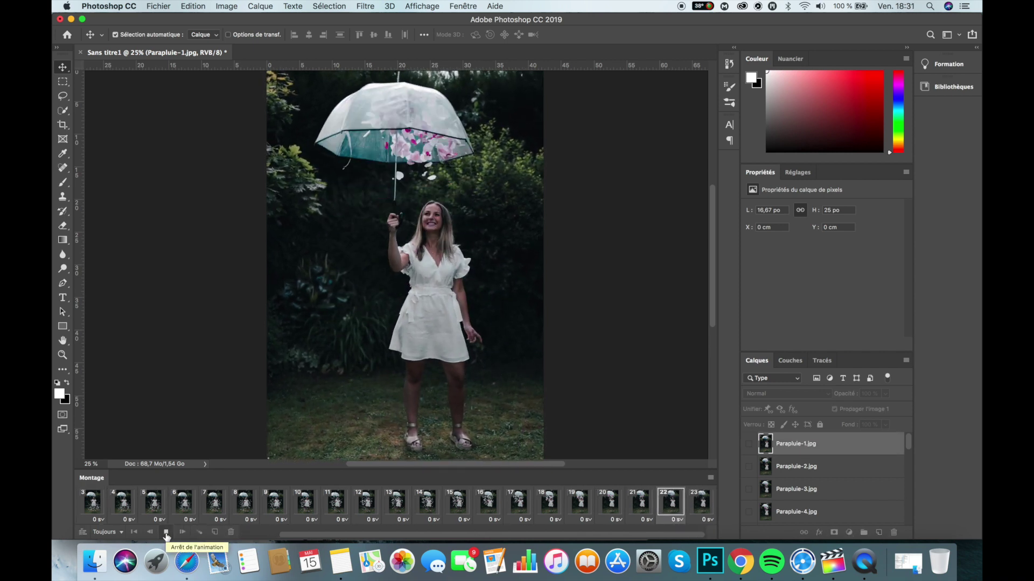
{"action": "left_click", "coordinate": [165, 532]}
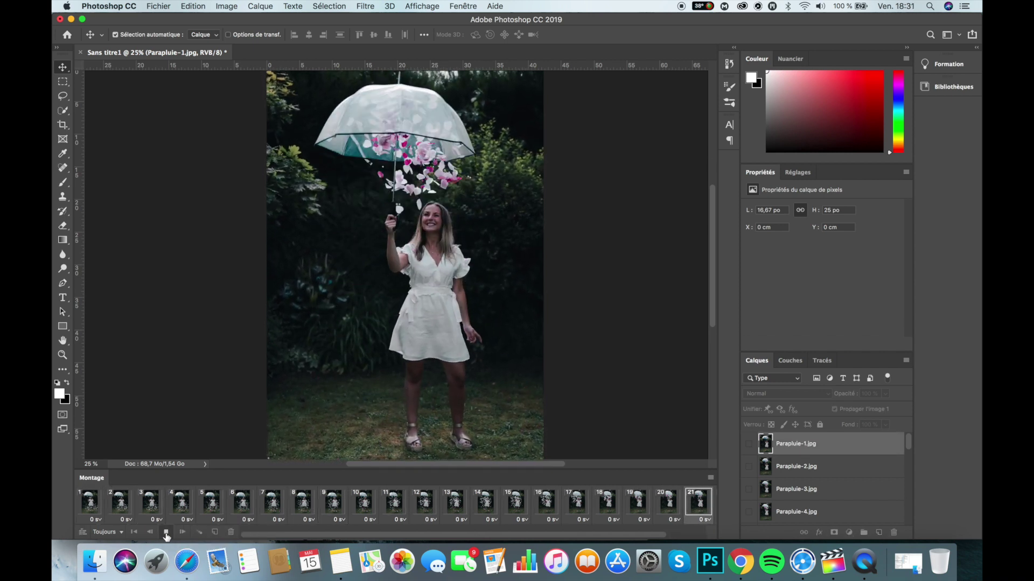
Set the animation's looping option to Une fois and play it to preview a single run
{"action": "left_click", "coordinate": [120, 532]}
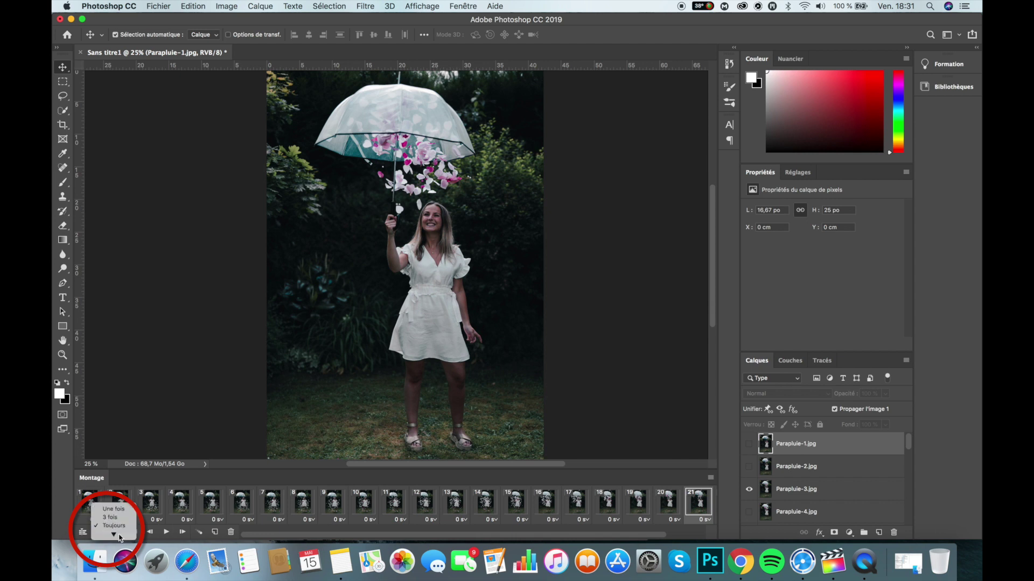
{"action": "left_click", "coordinate": [105, 509]}
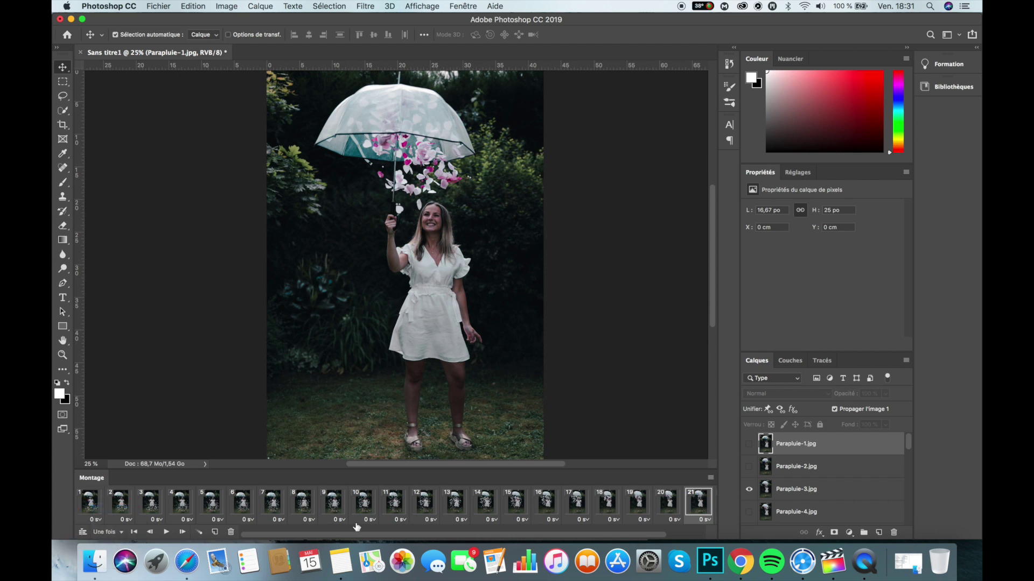
{"action": "left_click", "coordinate": [165, 532]}
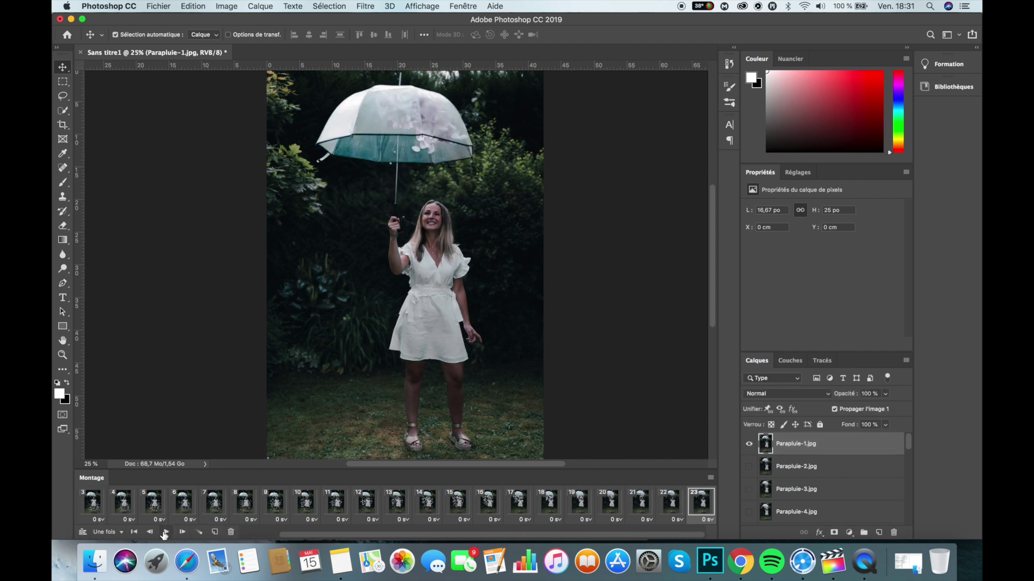
{"action": "left_click", "coordinate": [165, 532]}
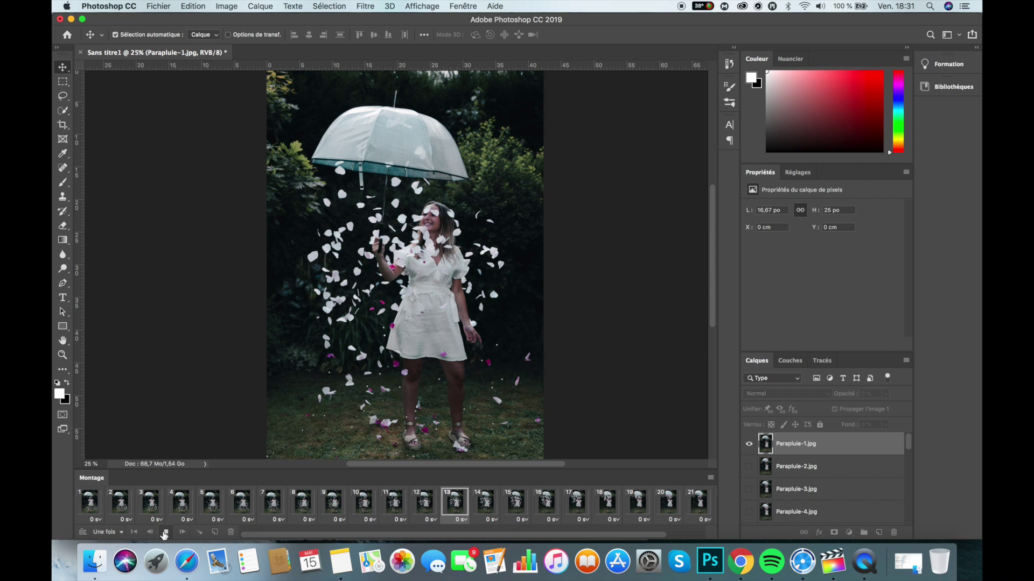
{"action": "left_click", "coordinate": [165, 532]}
Set the animation's looping option to 3 fois and play it through
{"action": "left_click", "coordinate": [106, 532]}
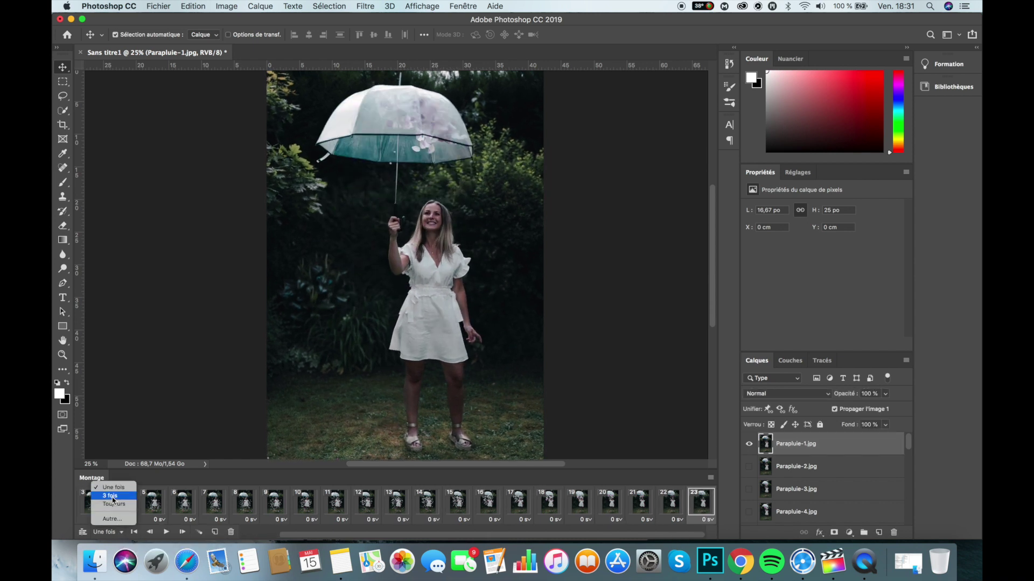
{"action": "left_click", "coordinate": [113, 499]}
{"action": "left_click", "coordinate": [165, 532]}
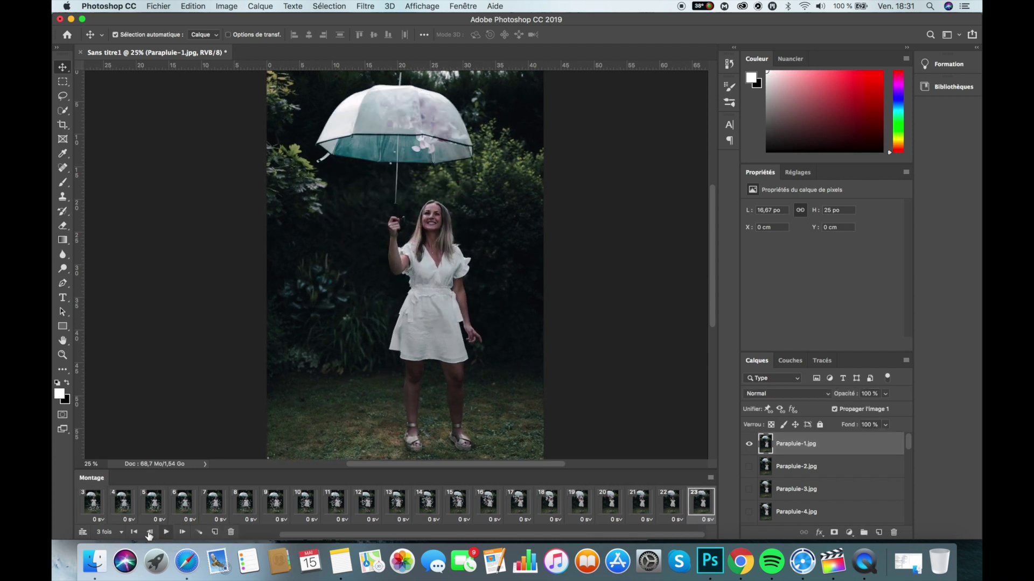
Set the animation's looping option to Toujours
{"action": "left_click", "coordinate": [119, 532]}
{"action": "left_click", "coordinate": [119, 504]}
{"action": "left_click", "coordinate": [124, 533]}
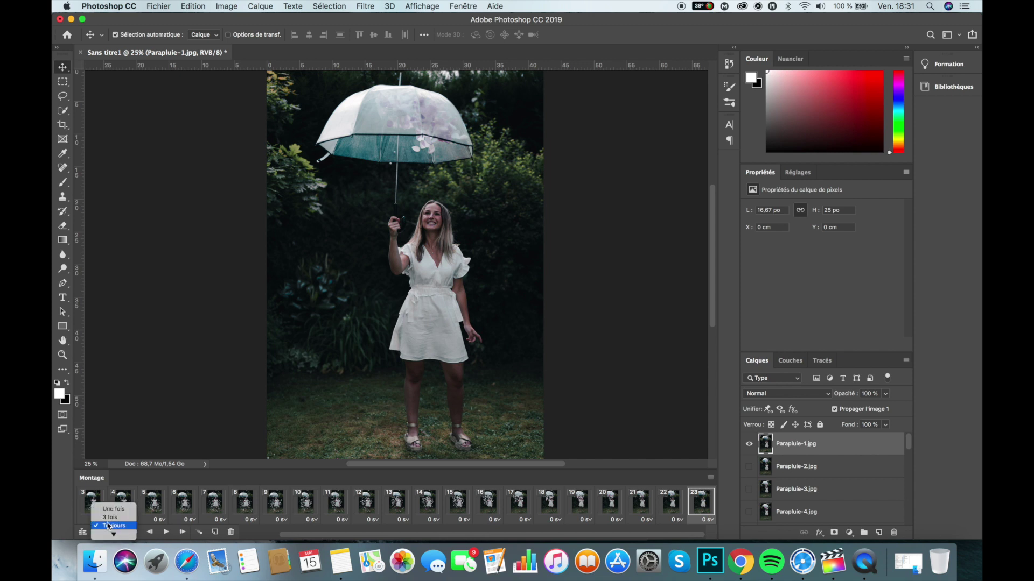
{"action": "left_click", "coordinate": [153, 477]}
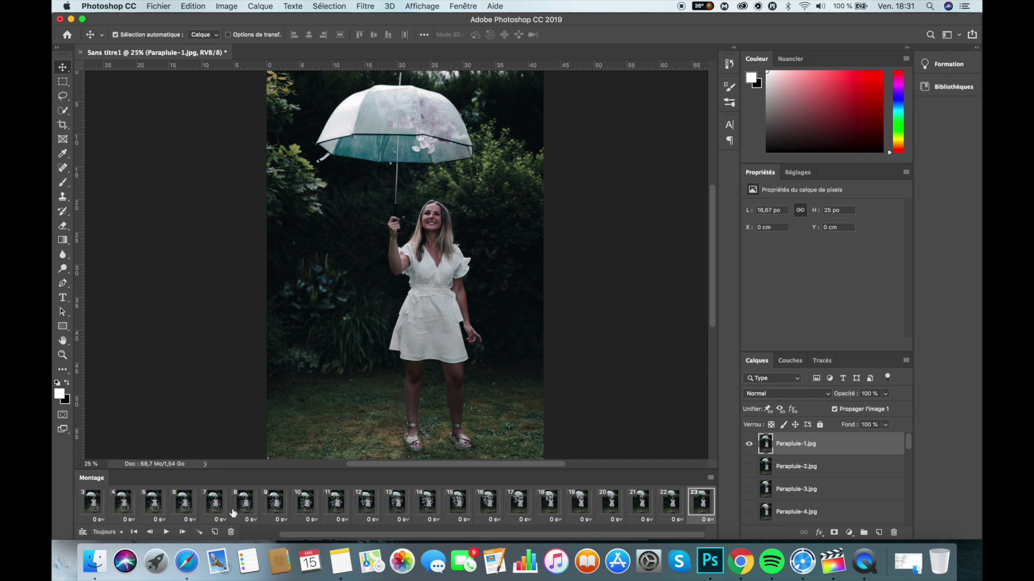
Select the first frame of the animation and look through the frame sequence up to frame 23
{"action": "left_click", "coordinate": [92, 505]}
{"action": "scroll", "coordinate": [93, 505], "scroll_direction": "left", "scroll_amount": 2}
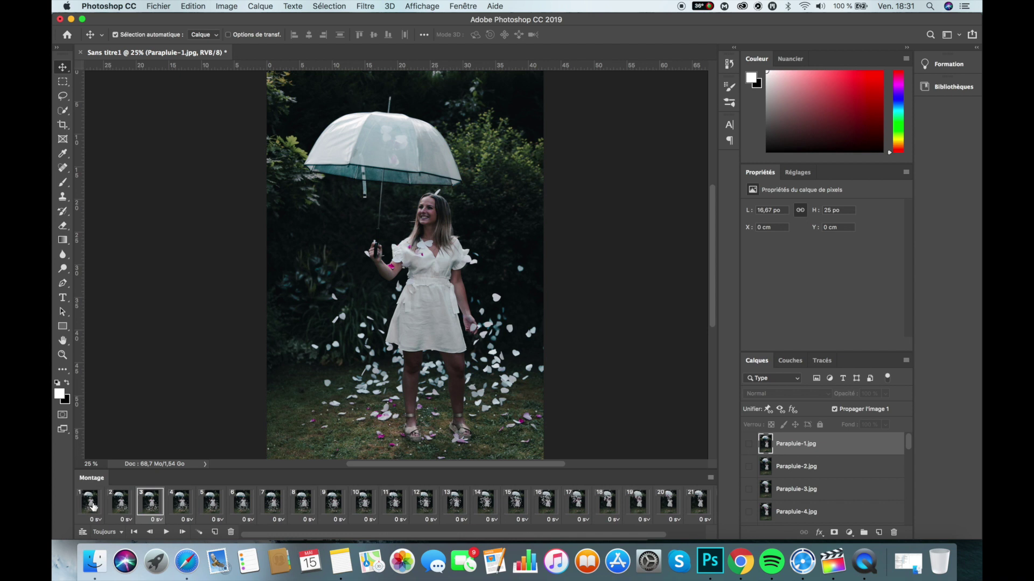
{"action": "left_click", "coordinate": [92, 505]}
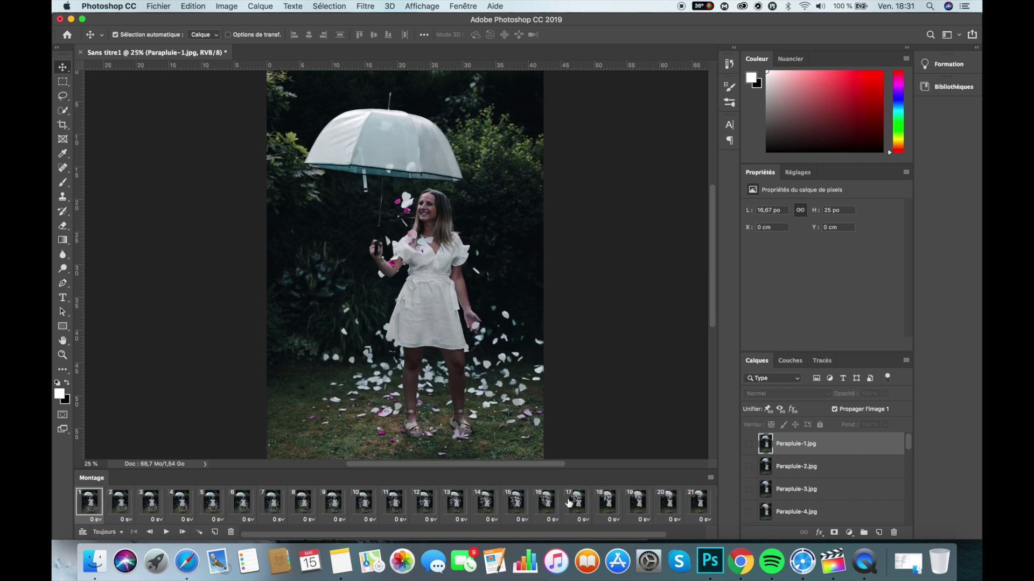
{"action": "scroll", "coordinate": [610, 501], "scroll_direction": "right", "scroll_amount": 2}
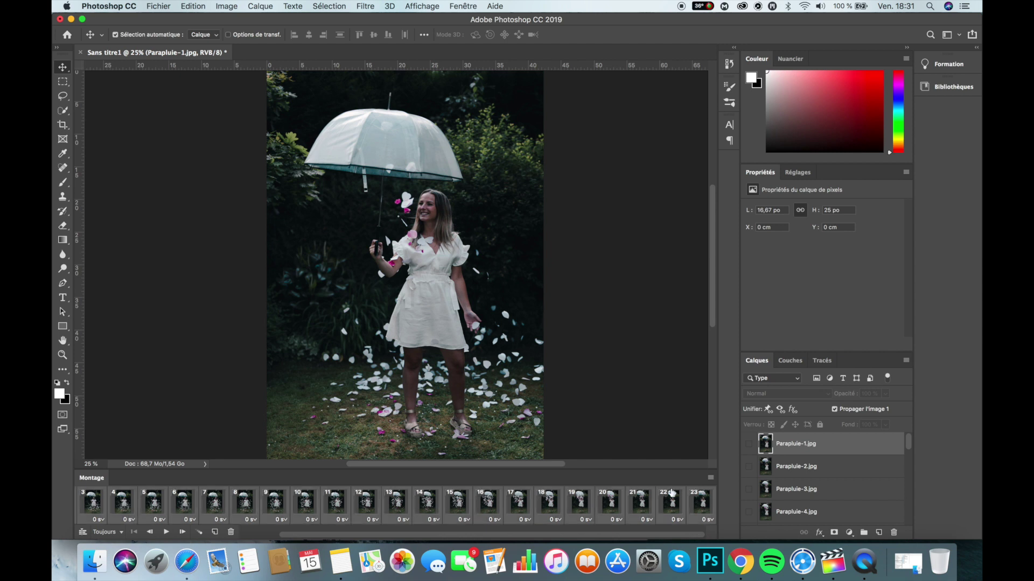
{"action": "scroll", "coordinate": [455, 502], "scroll_direction": "left", "scroll_amount": 2}
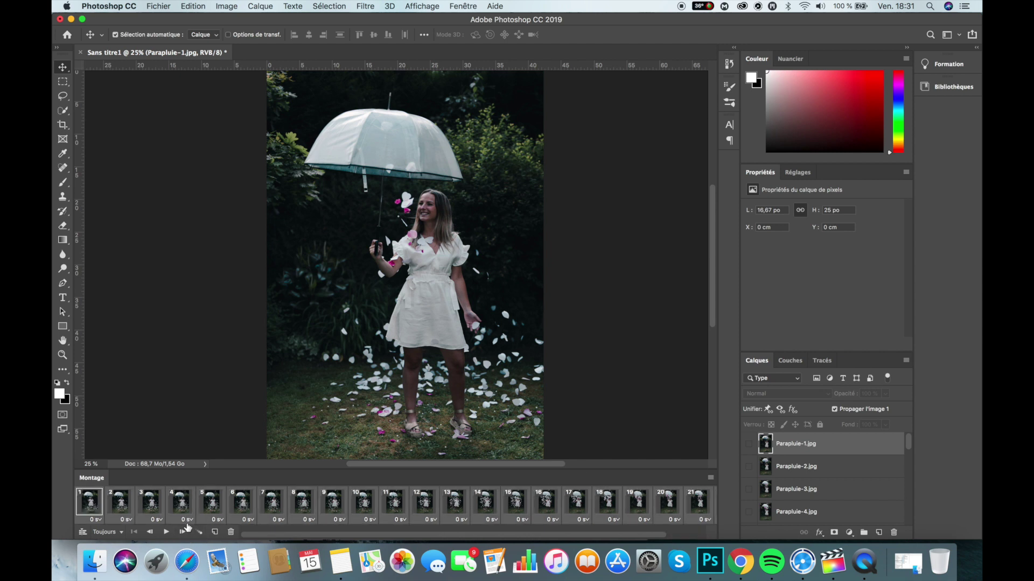
Set the delay of all animation frames to 0,1 seconde and play the animation to preview its speed
{"action": "left_click", "coordinate": [97, 520]}
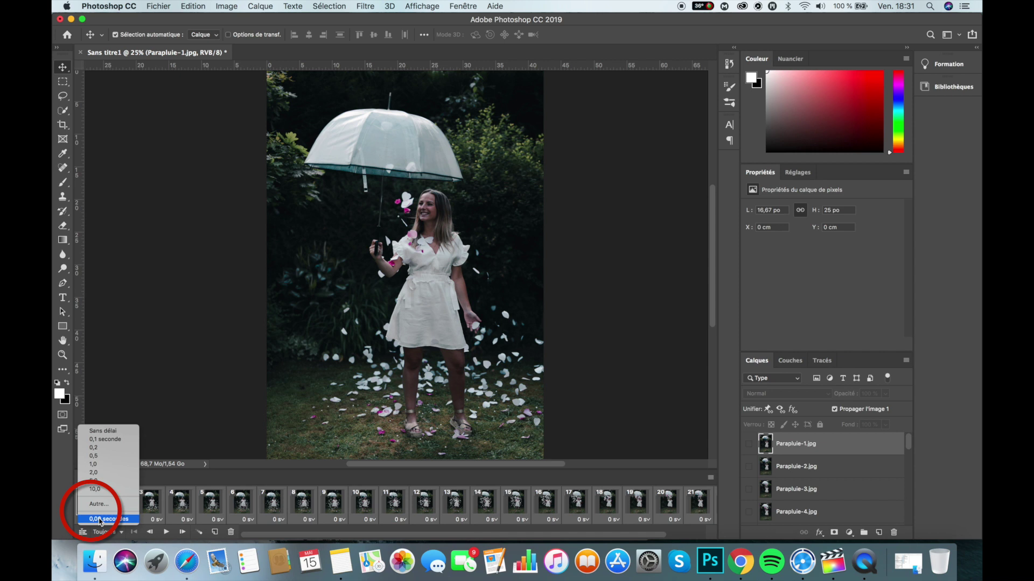
{"action": "left_click", "coordinate": [101, 440]}
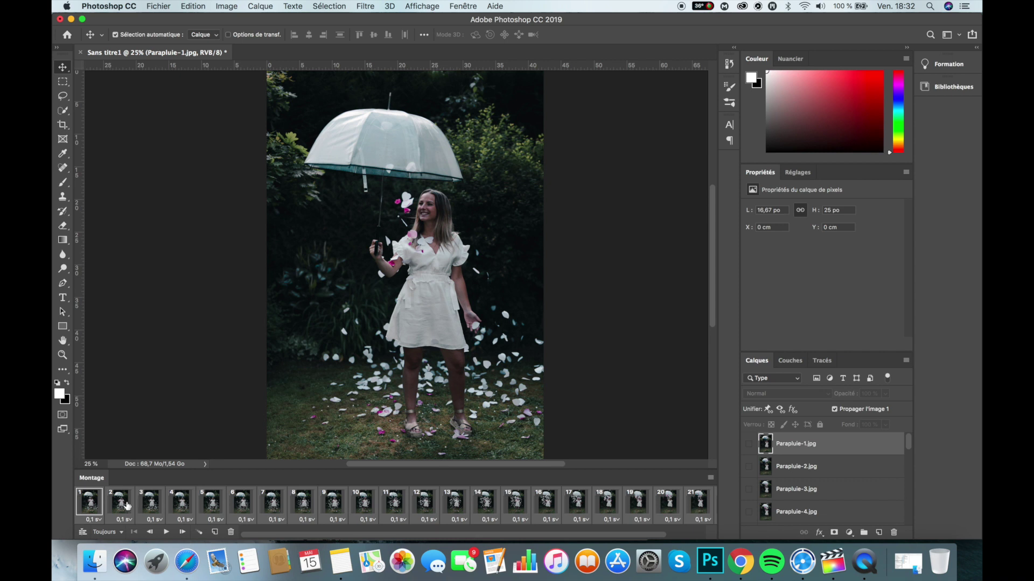
{"action": "left_click", "coordinate": [167, 532]}
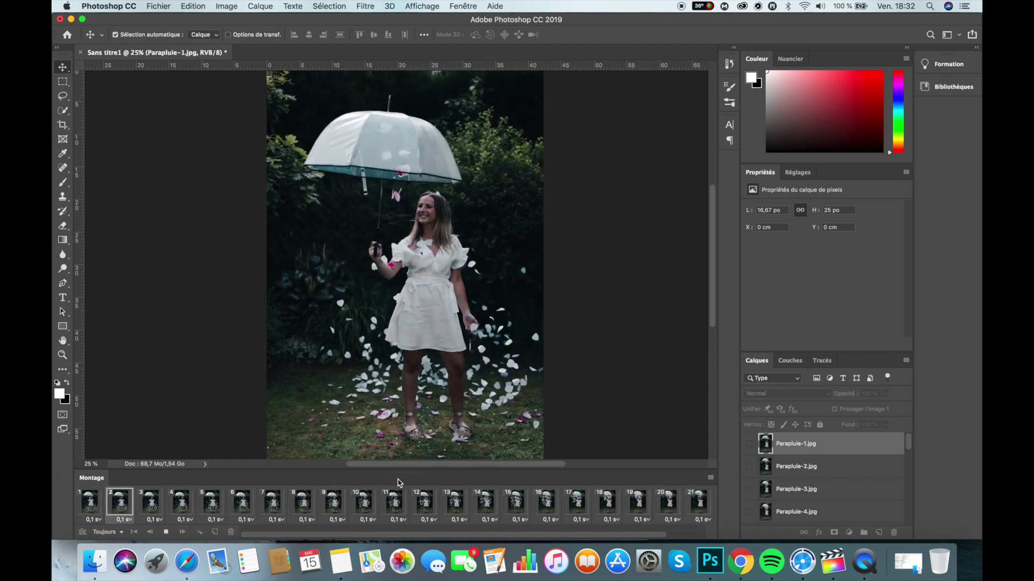
{"action": "key", "text": "space"}
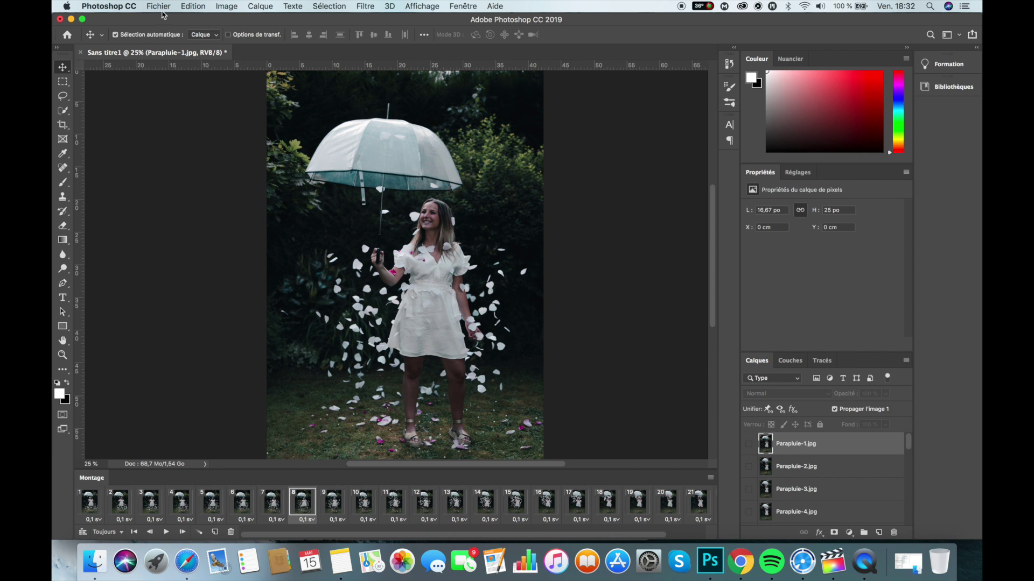
Open the animation in the Enregistrer pour le Web (hérité) export dialog and move the dialog into full view
{"action": "left_click", "coordinate": [158, 6]}
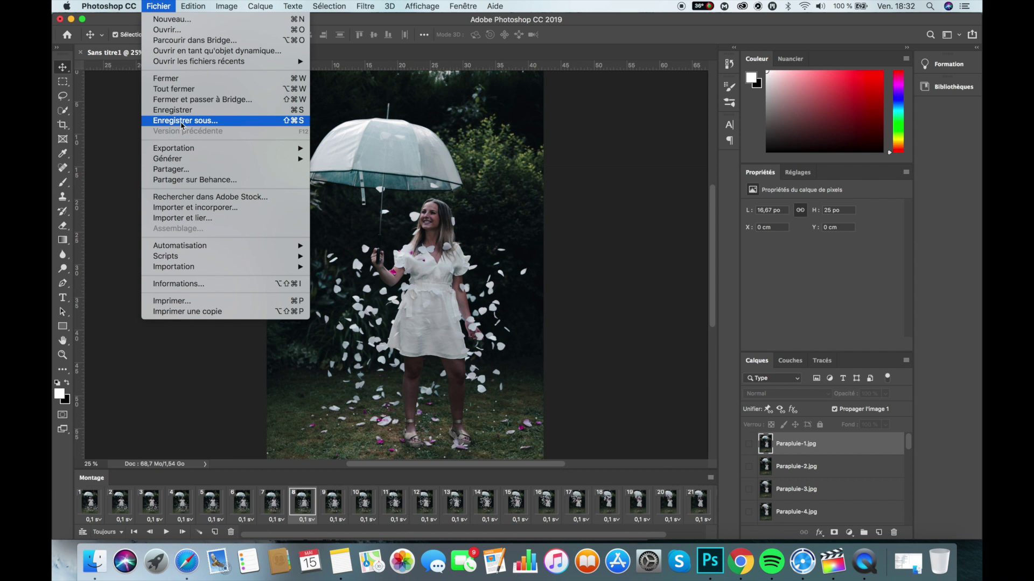
{"action": "mouse_move", "coordinate": [185, 149]}
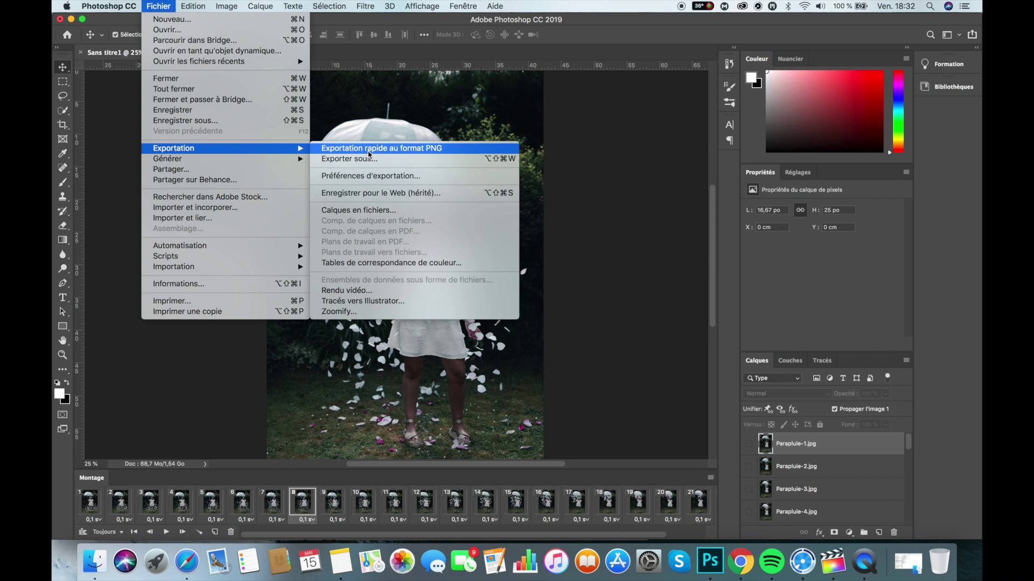
{"action": "left_click", "coordinate": [383, 194]}
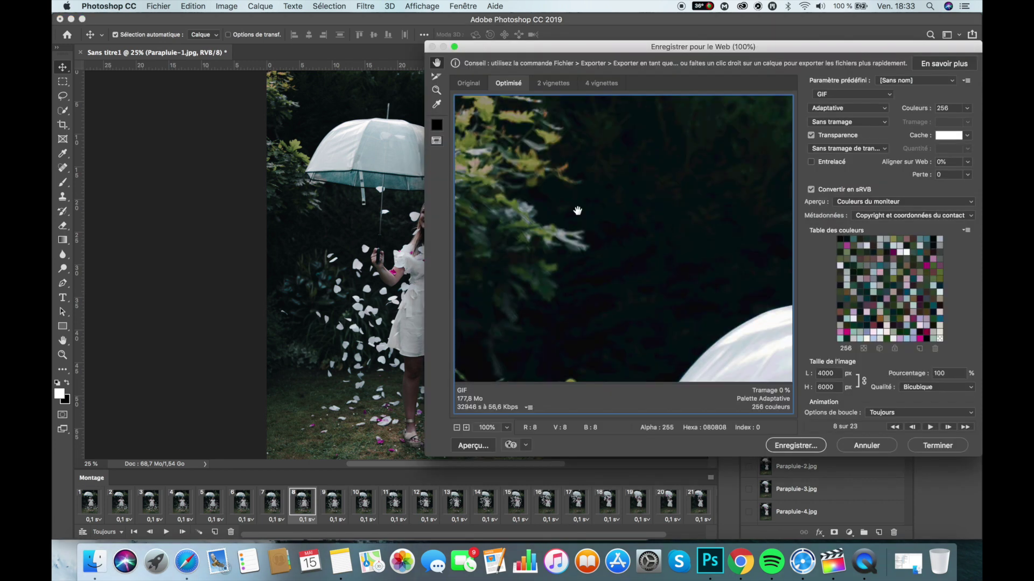
{"action": "left_click_drag", "start_coordinate": [737, 48], "coordinate": [637, 73]}
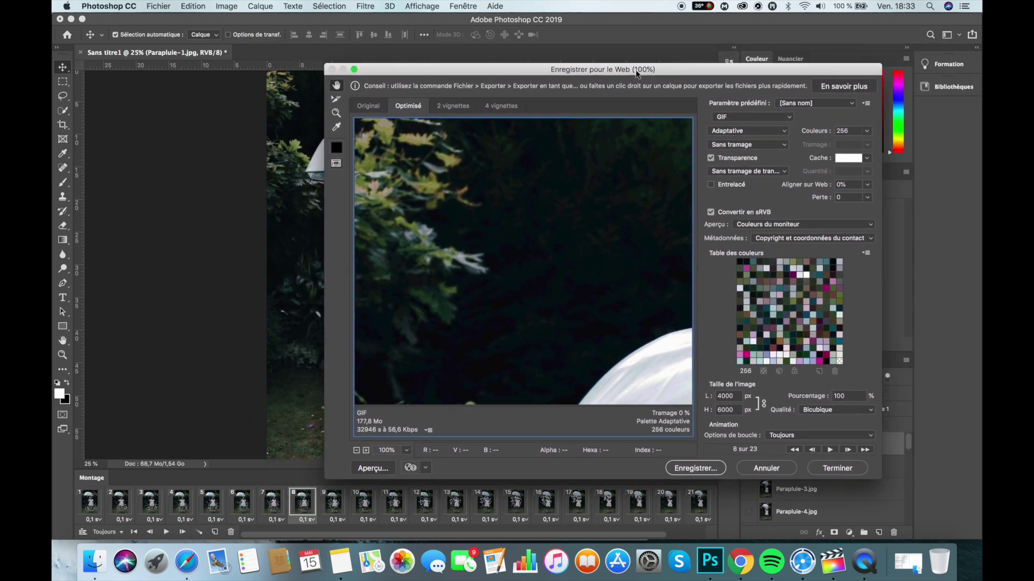
Configure the export as GIF with the Adaptative palette, conversion to sRVB and 256 colours
{"action": "left_click", "coordinate": [787, 118]}
{"action": "left_click", "coordinate": [767, 115]}
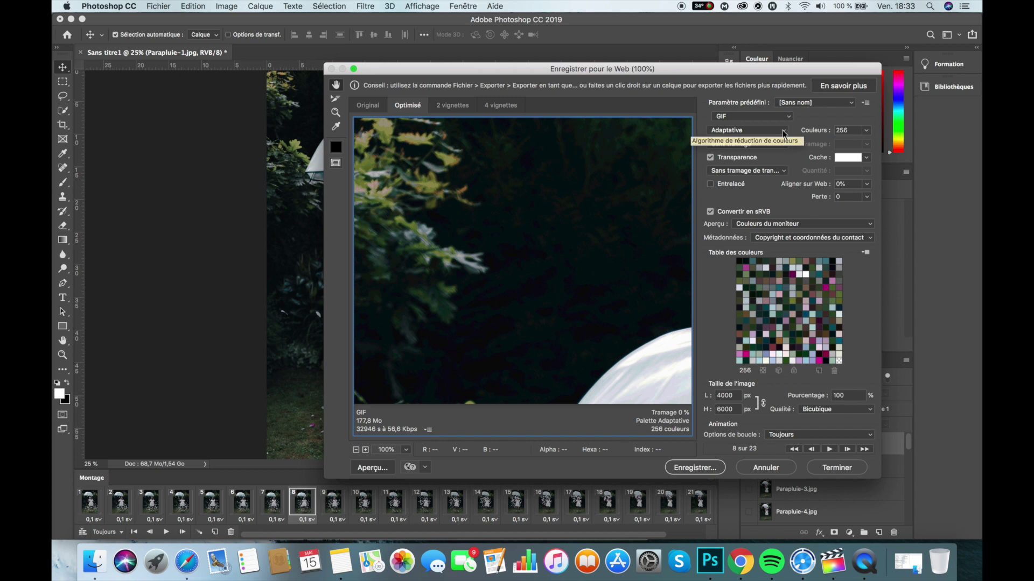
{"action": "left_click", "coordinate": [785, 134]}
{"action": "left_click", "coordinate": [780, 130]}
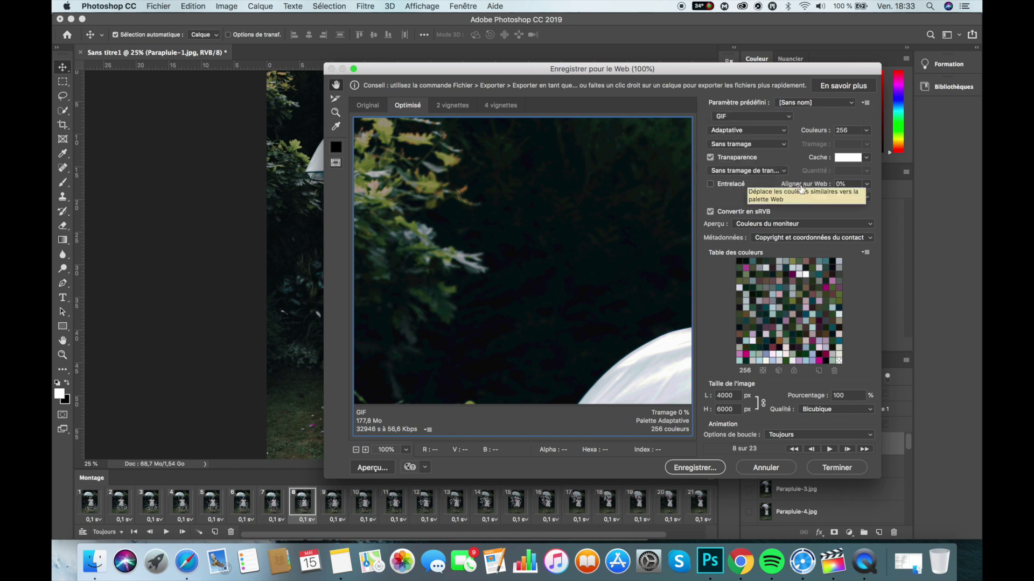
{"action": "left_click", "coordinate": [712, 213]}
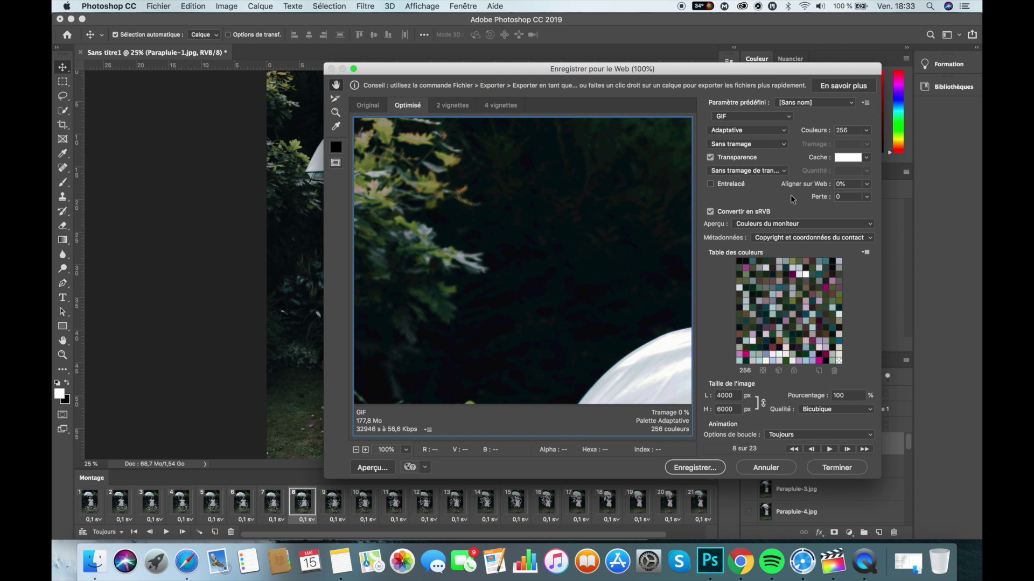
{"action": "left_click", "coordinate": [865, 131]}
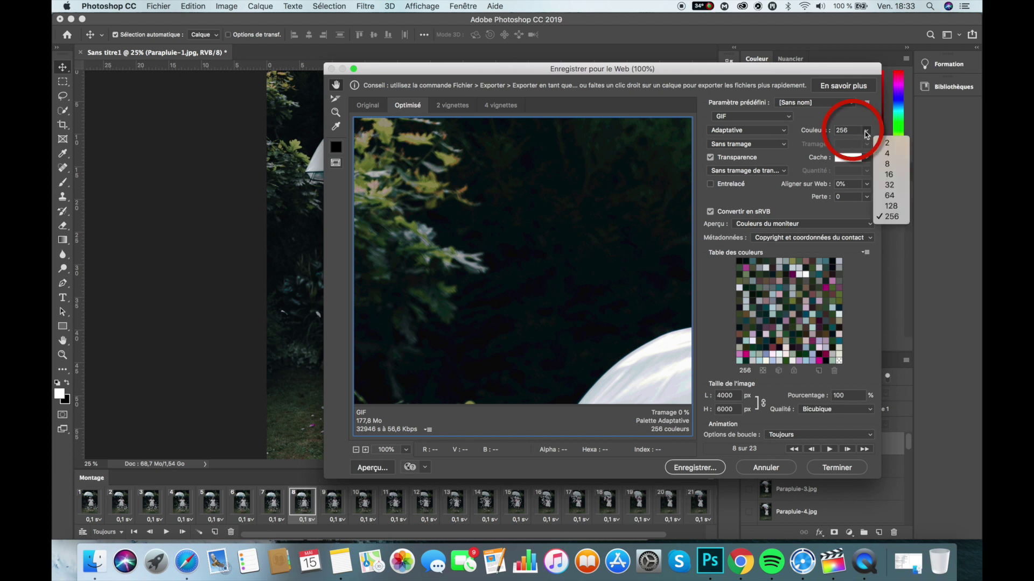
{"action": "left_click", "coordinate": [885, 220]}
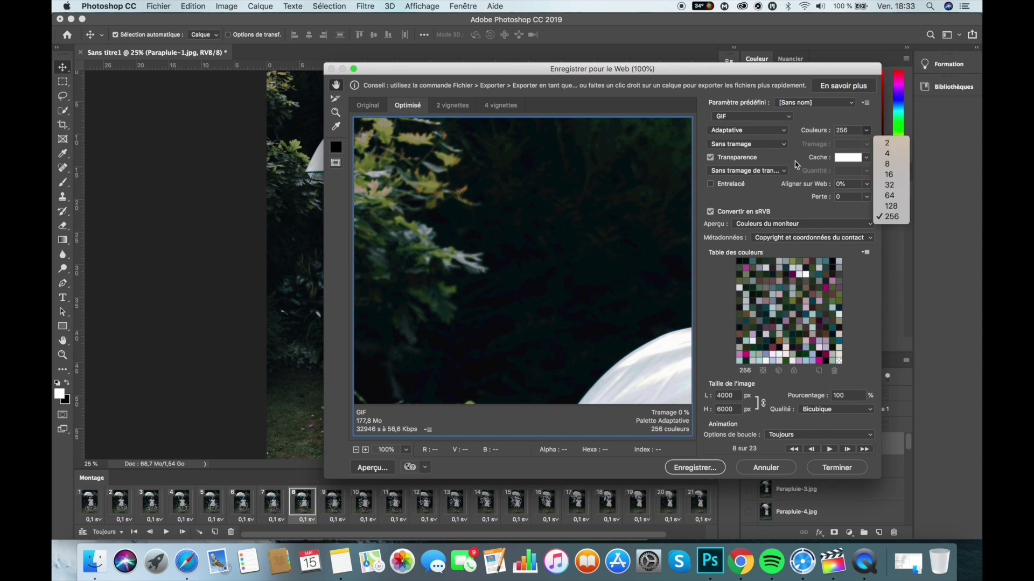
Set the exported image's width to 900 px with the height scaled proportionally
{"action": "left_click", "coordinate": [732, 395]}
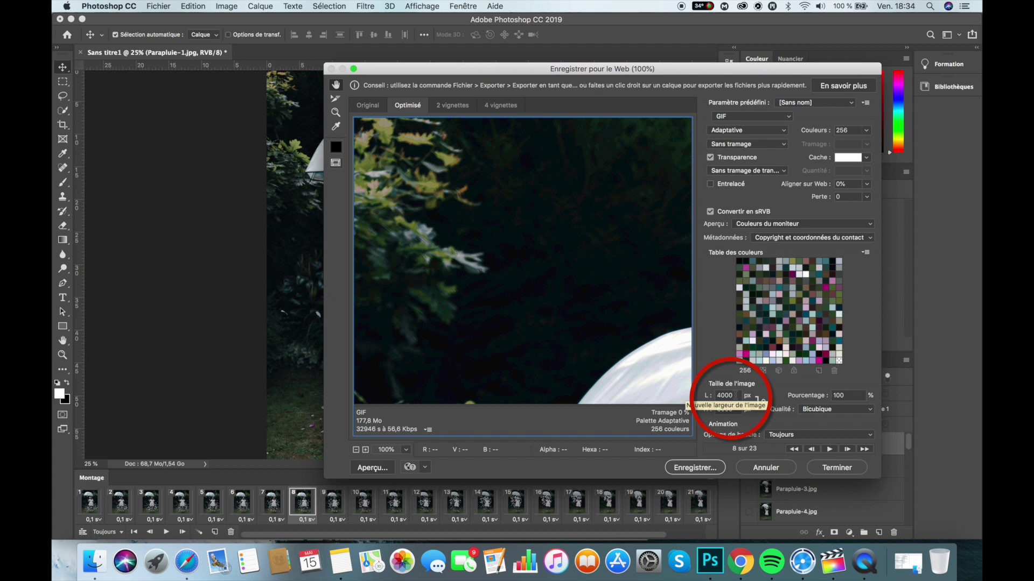
{"action": "left_click_drag", "start_coordinate": [736, 396], "coordinate": [687, 395]}
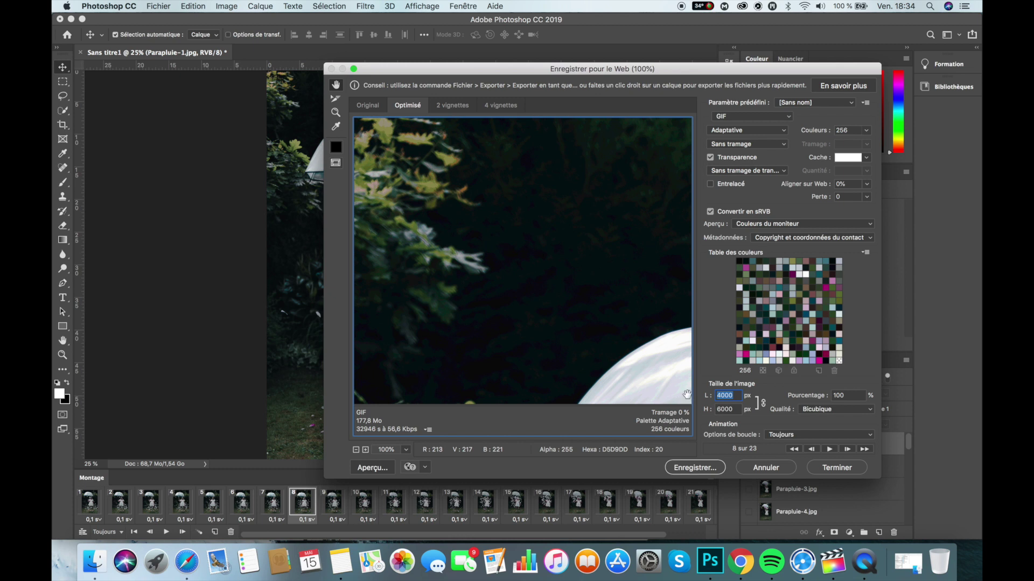
{"action": "type", "text": "900"}
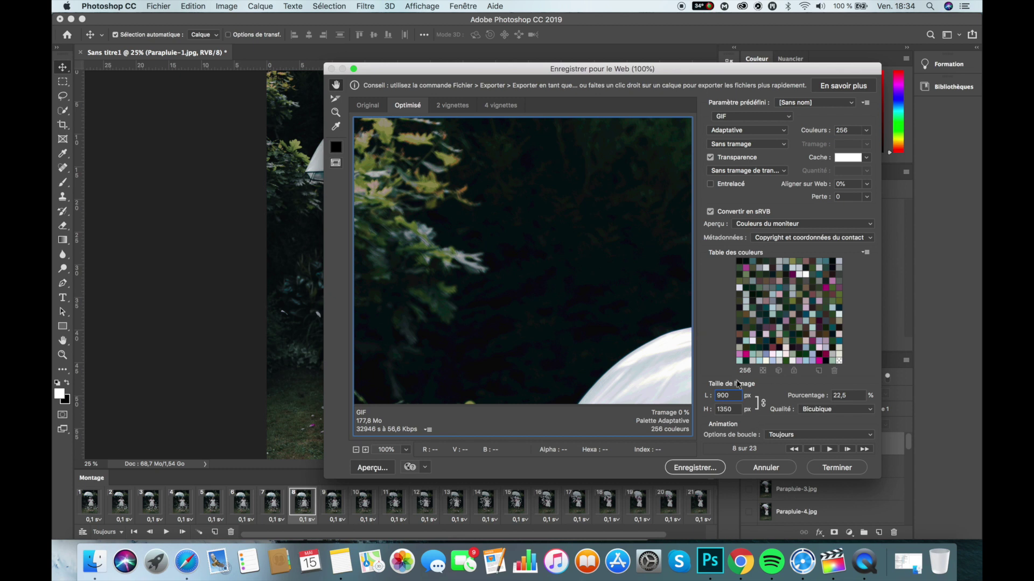
{"action": "left_click", "coordinate": [763, 404]}
Save the optimised GIF as "Parapluie - Roses.gif" in the proposed folder and accept the file-name compatibility warning
{"action": "key", "text": "Return"}
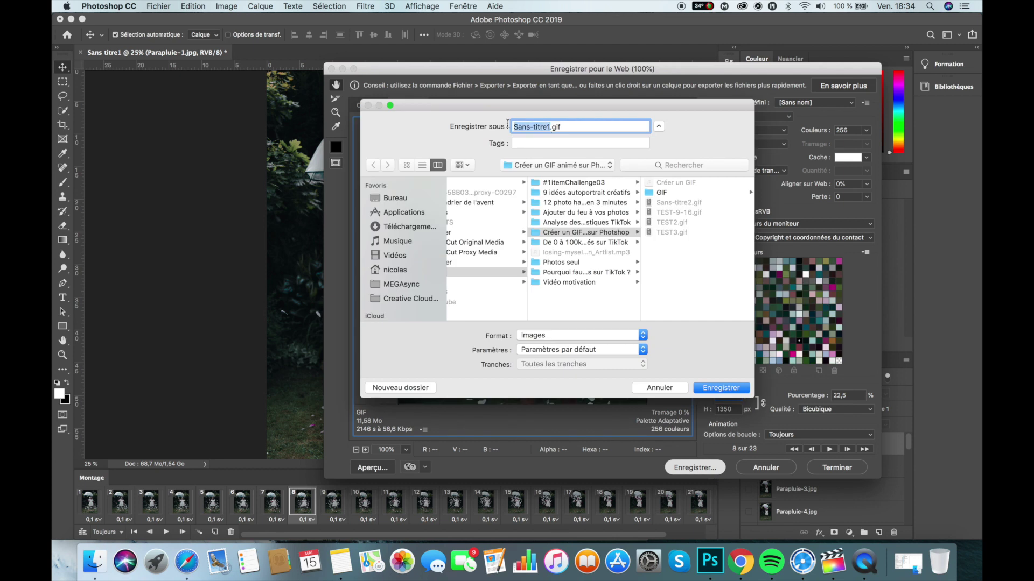
{"action": "type", "text": "Parapluie - Roses"}
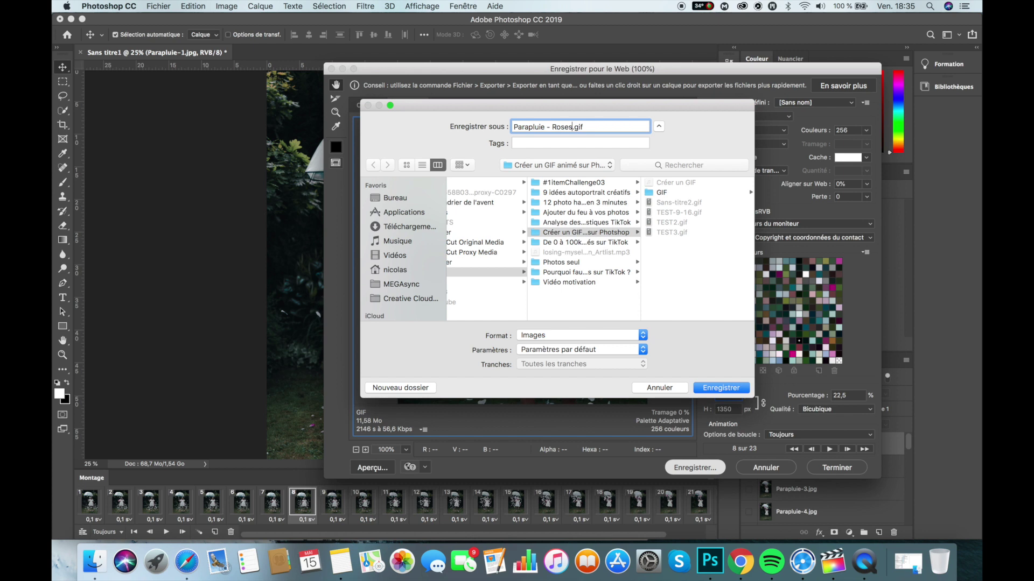
{"action": "left_click", "coordinate": [722, 388]}
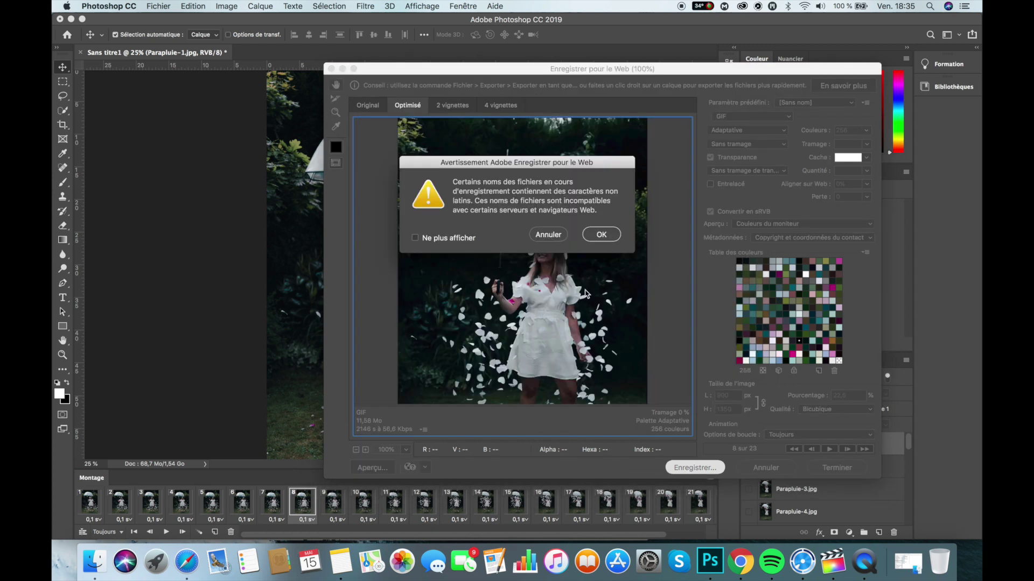
{"action": "left_click", "coordinate": [601, 236]}
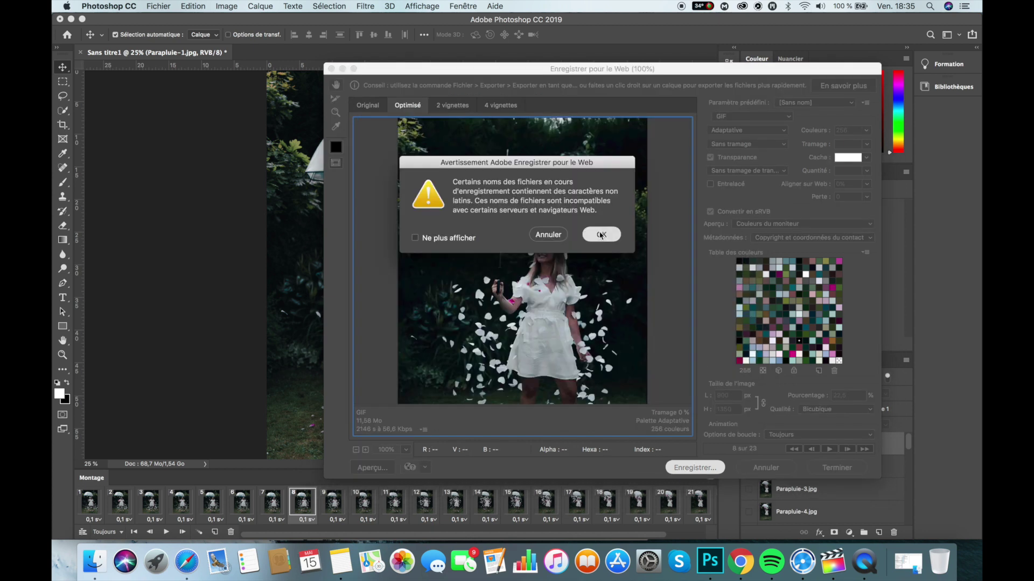